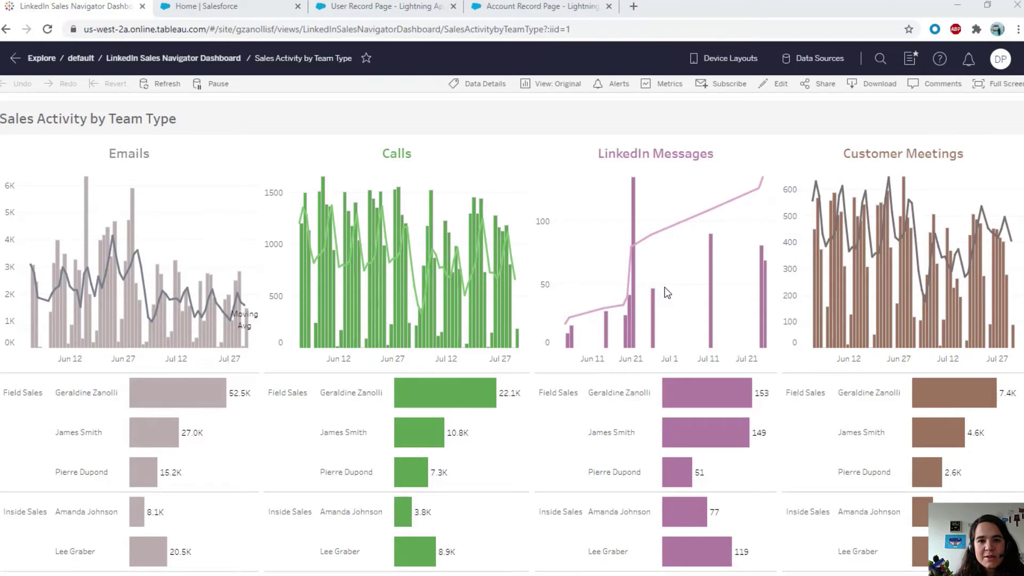
Leave the Tableau dashboard and return to the Salesforce Home page tab
{"action": "mouse_move", "coordinate": [661, 392]}
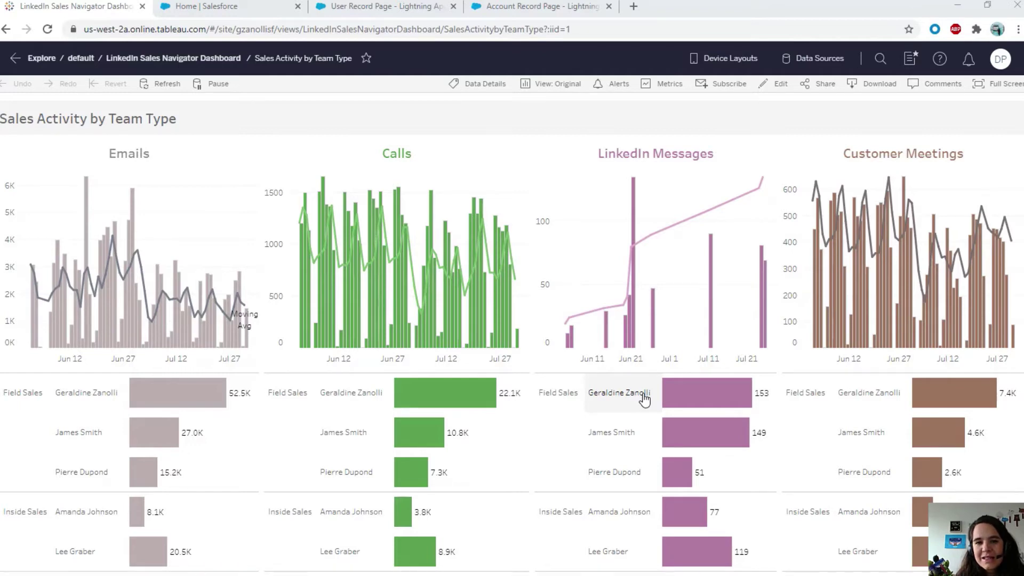
{"action": "key", "text": "ctrl+Tab"}
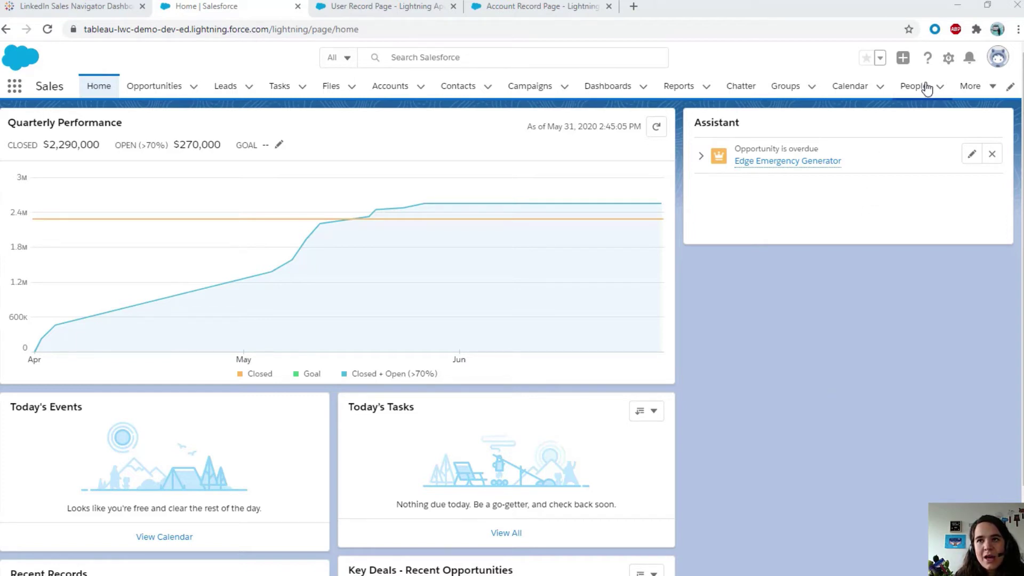
Edit the Home page and place a Tableau Visualization component in the top region
{"action": "left_click", "coordinate": [948, 58]}
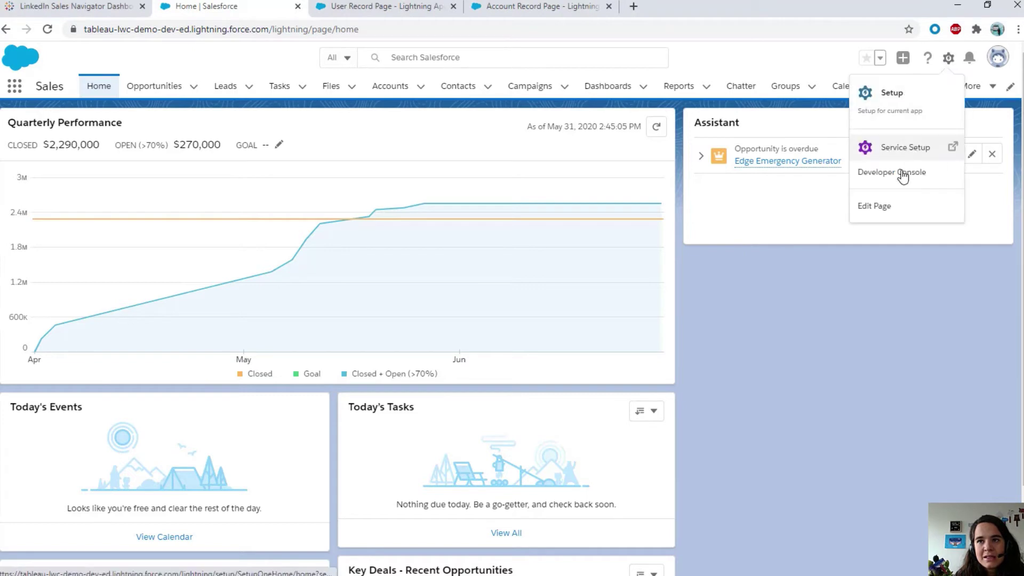
{"action": "left_click", "coordinate": [884, 207]}
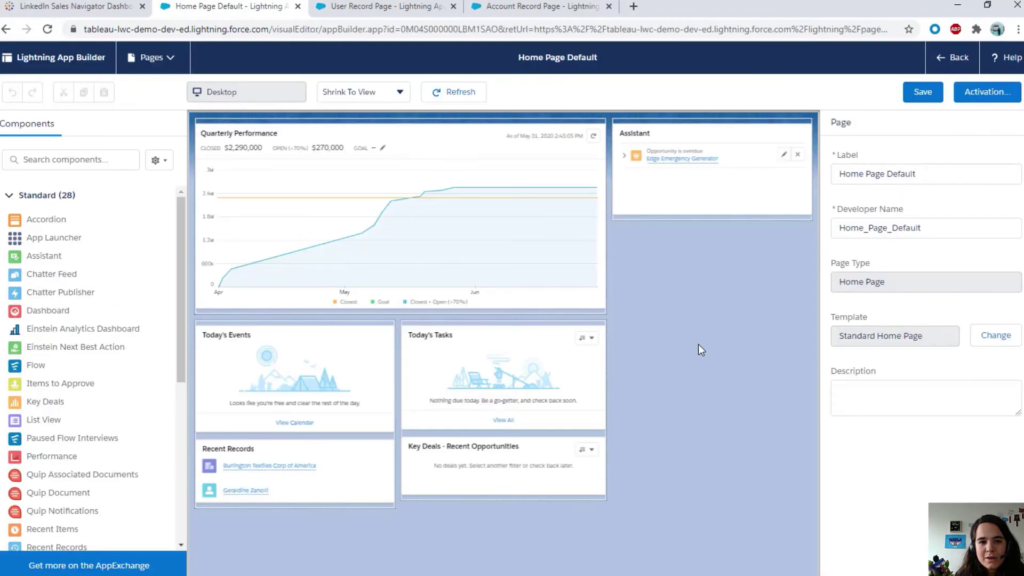
{"action": "left_click_drag", "start_coordinate": [180, 317], "coordinate": [185, 491]}
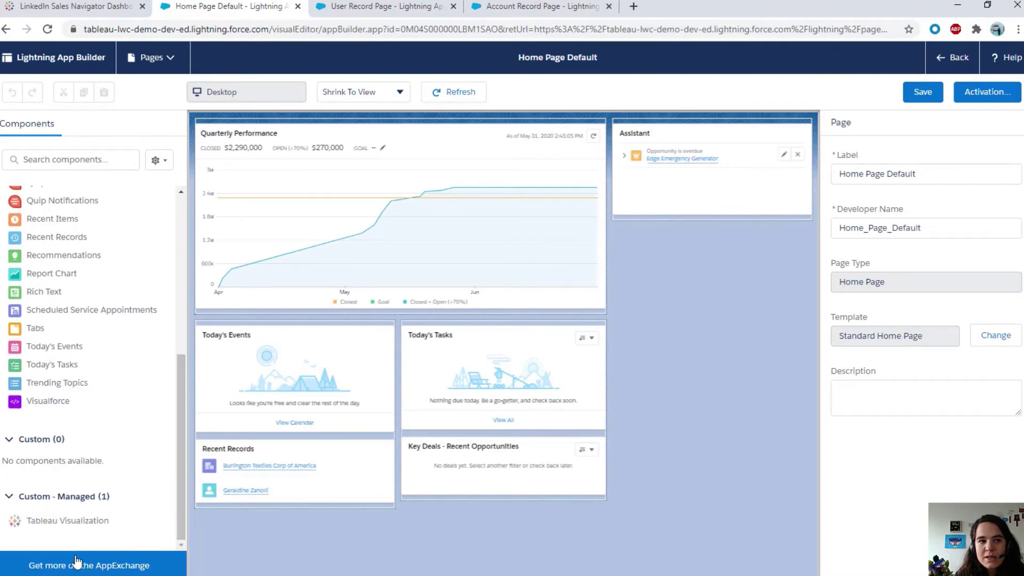
{"action": "left_click_drag", "start_coordinate": [40, 529], "coordinate": [297, 126]}
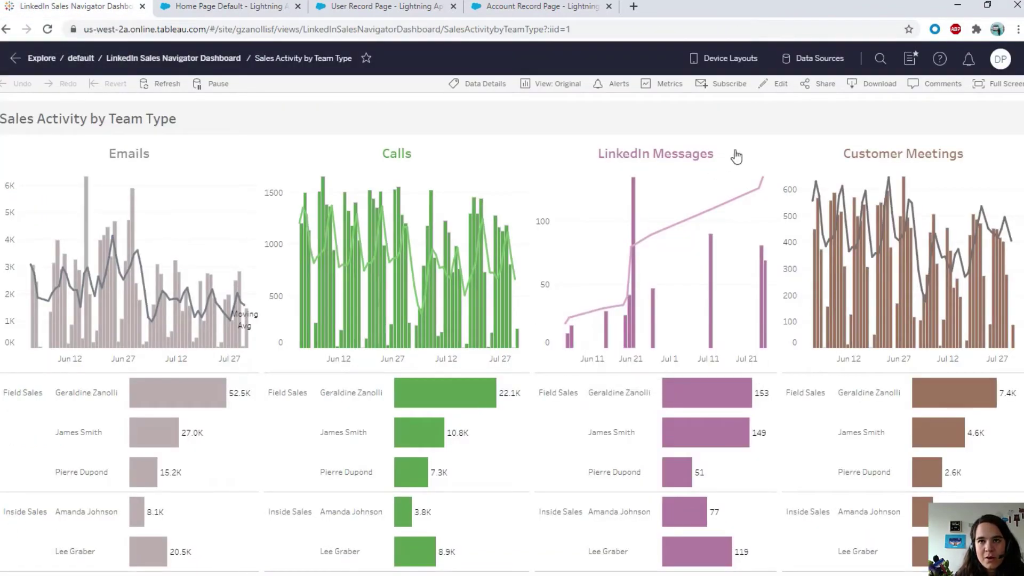
Copy the Tableau view's share link into the Home page component's Viz URL
{"action": "left_click", "coordinate": [816, 84]}
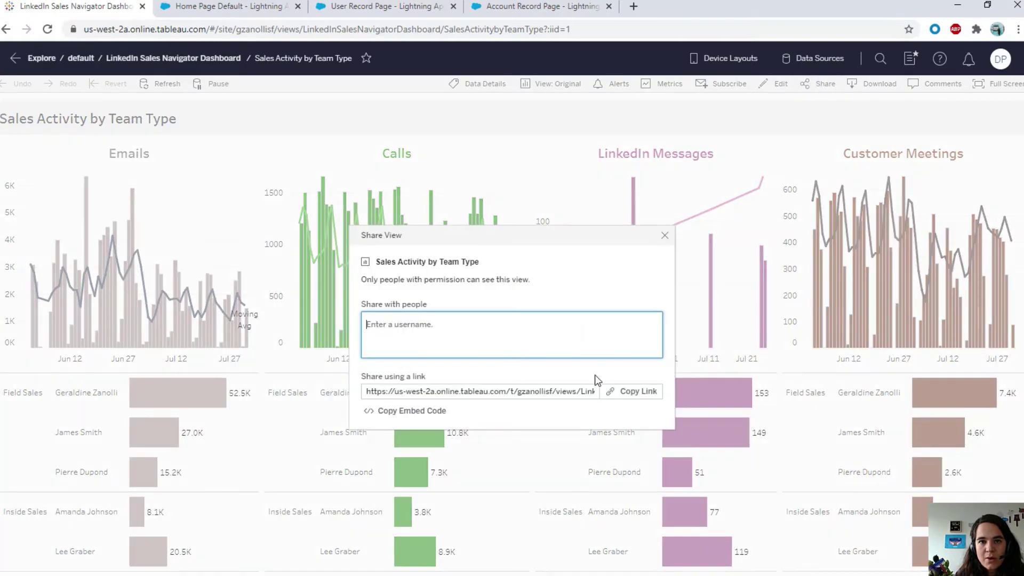
{"action": "left_click", "coordinate": [617, 393]}
{"action": "left_click", "coordinate": [259, 5]}
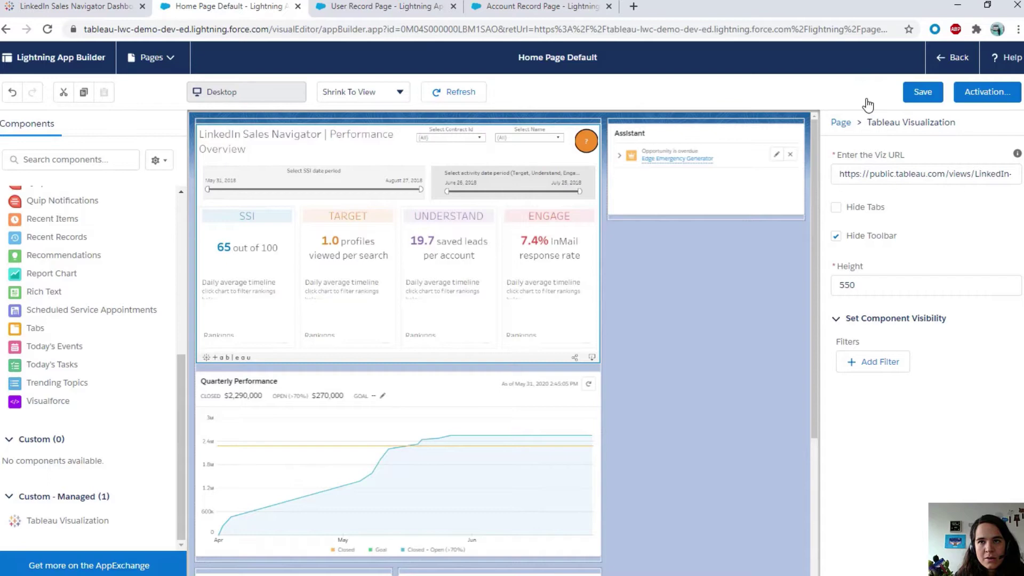
{"action": "left_click", "coordinate": [968, 174]}
{"action": "key", "text": "ctrl+a"}
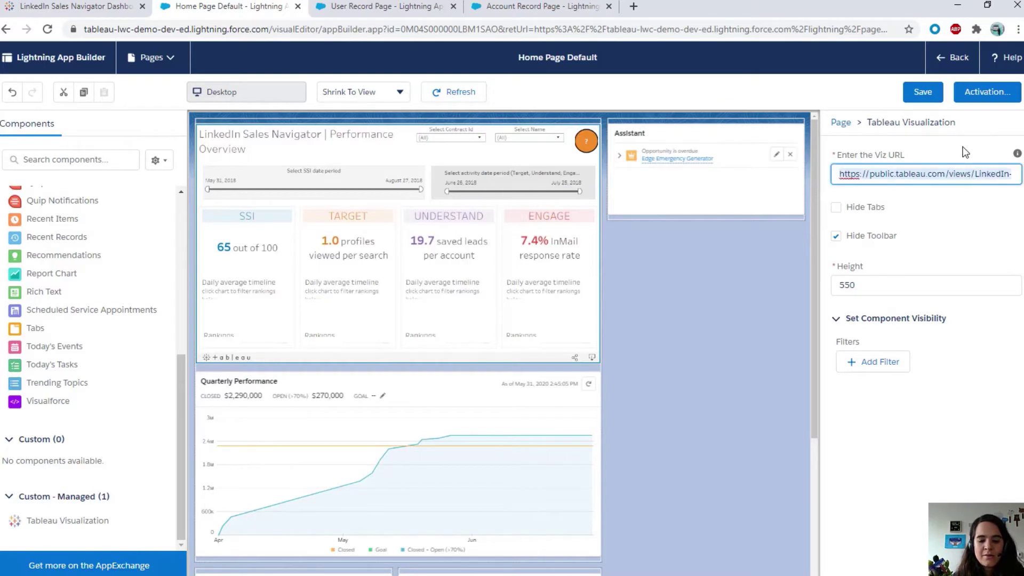
{"action": "key", "text": "ctrl+v"}
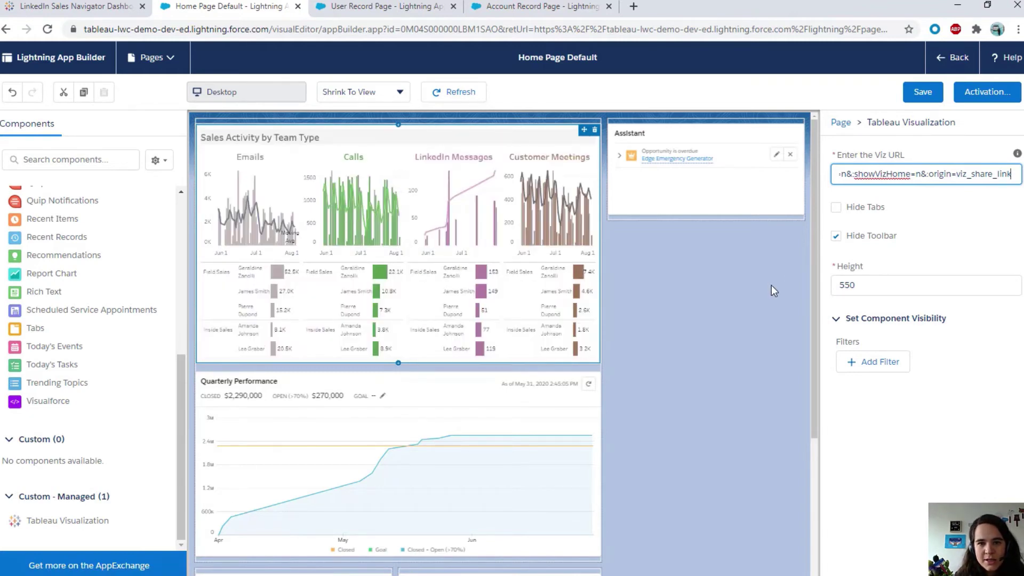
Hide the toolbar, set height 700, save the Home page, then edit the User Record Page
{"action": "left_click", "coordinate": [836, 236]}
{"action": "left_click", "coordinate": [836, 236]}
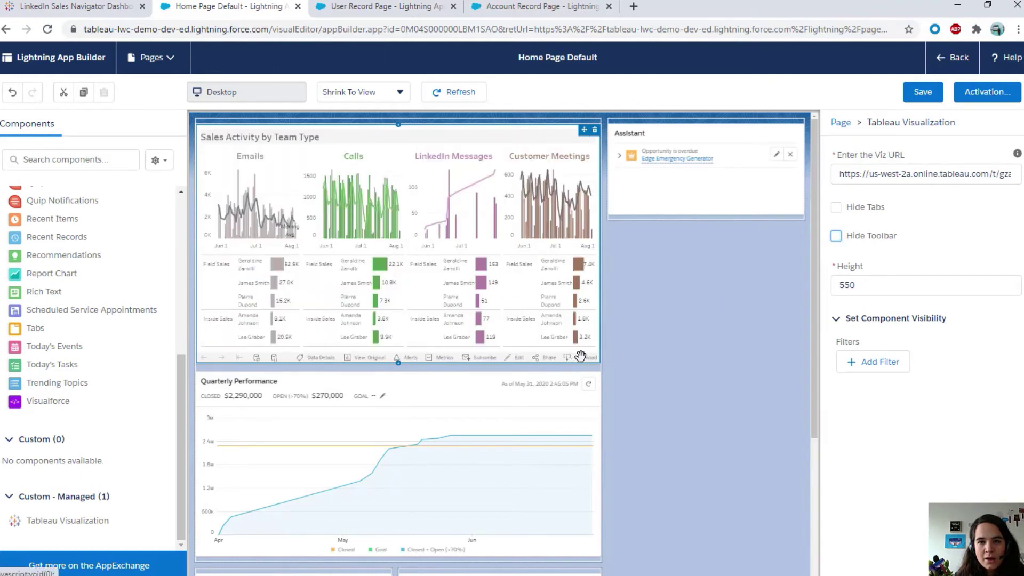
{"action": "left_click", "coordinate": [836, 235]}
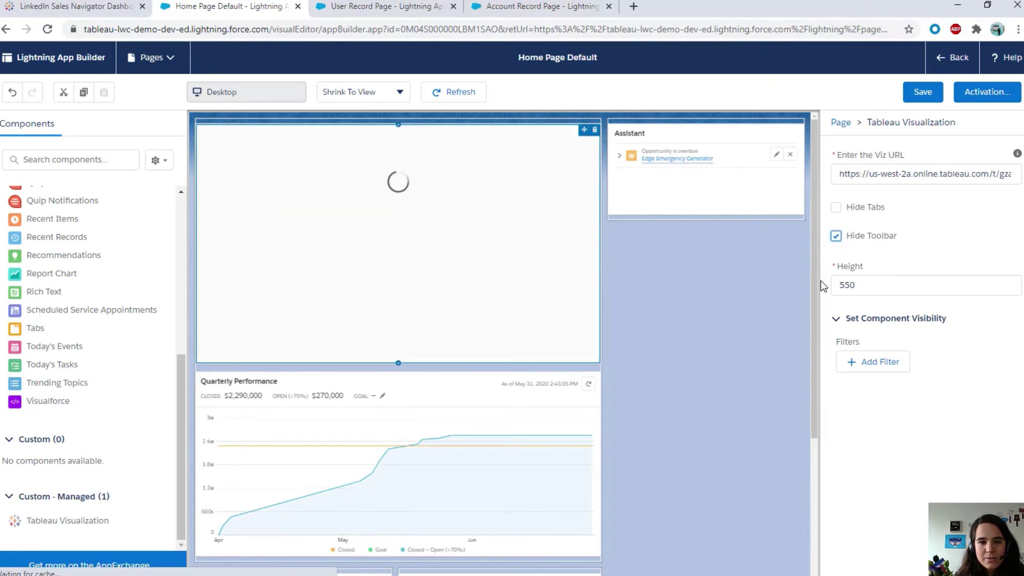
{"action": "key", "text": "Tab"}
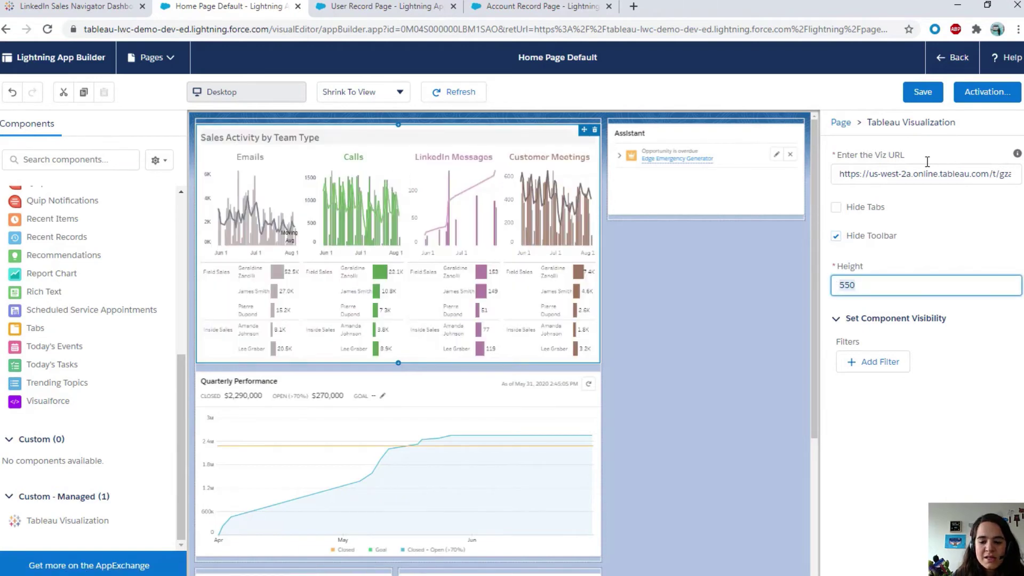
{"action": "type", "text": "700"}
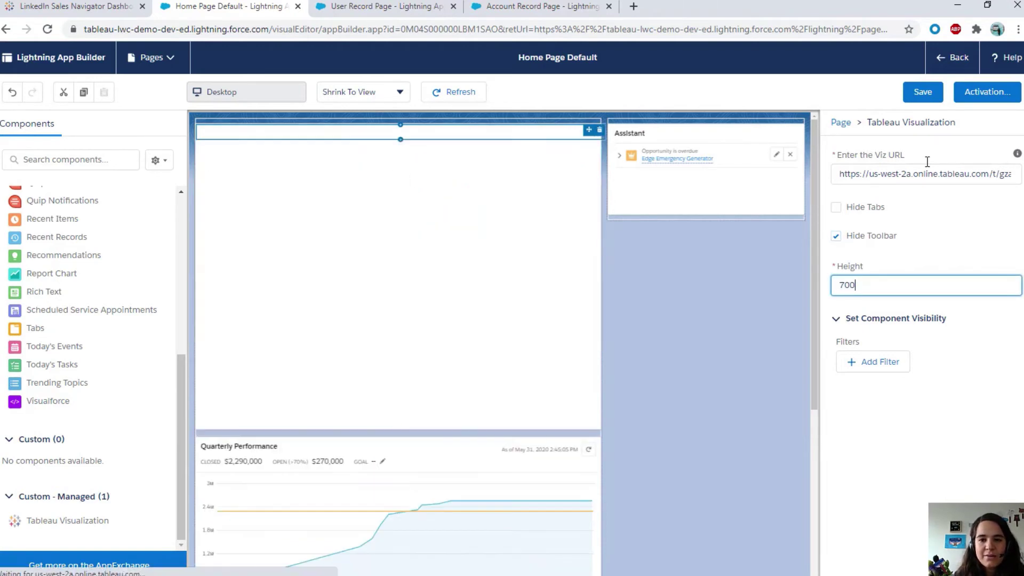
{"action": "left_click", "coordinate": [924, 93]}
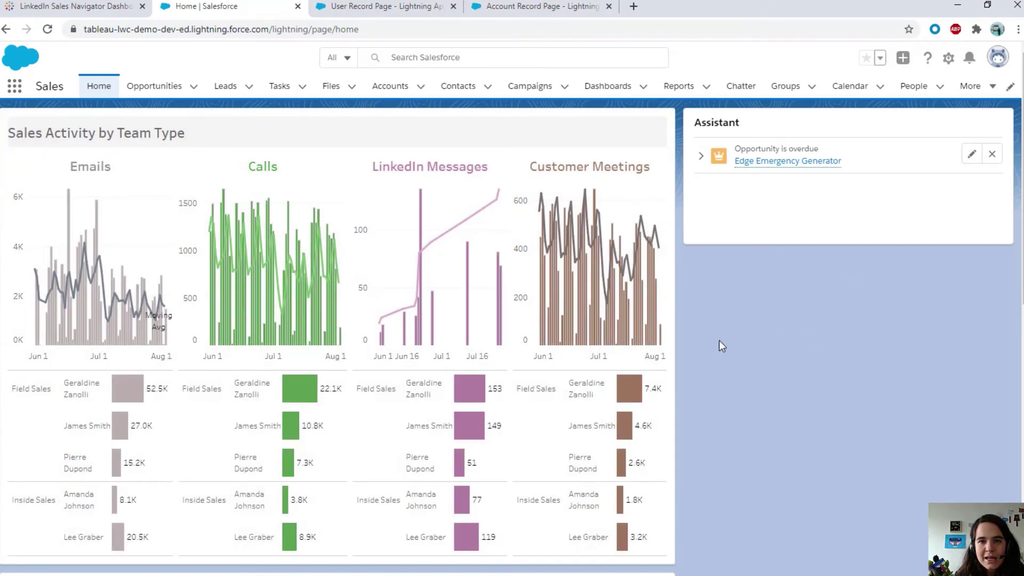
{"action": "mouse_move", "coordinate": [639, 393]}
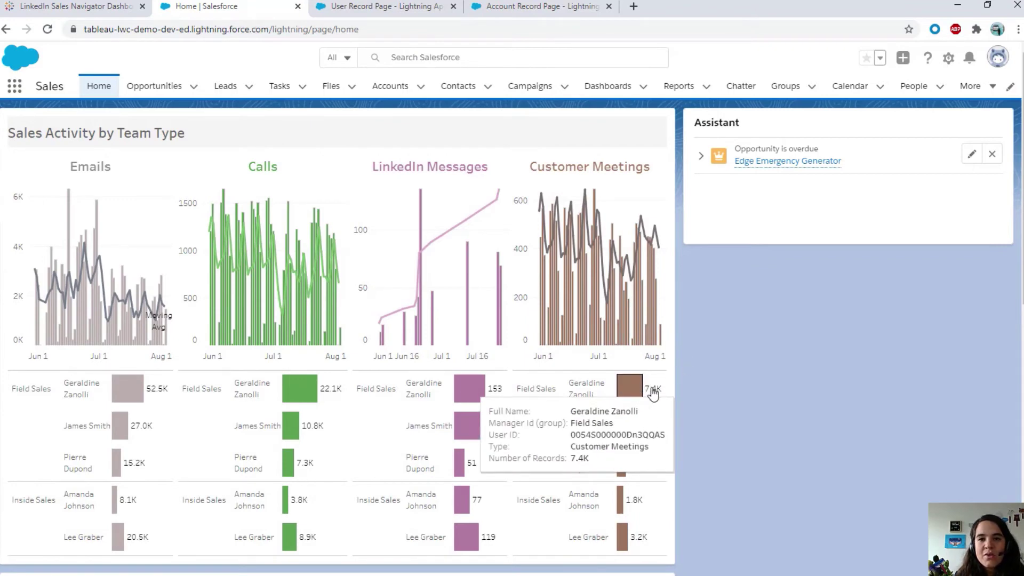
{"action": "left_click", "coordinate": [386, 7]}
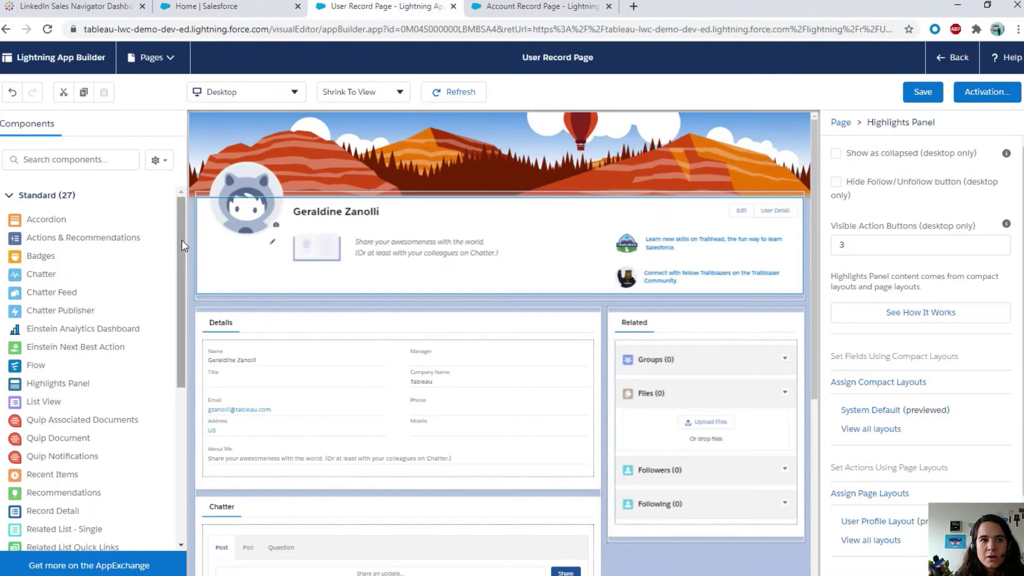
Add the Sales Activity viz above Details, filtered by the page's user, and save
{"action": "scroll", "coordinate": [160, 325], "scroll_direction": "down", "scroll_amount": 5}
{"action": "left_click_drag", "start_coordinate": [45, 512], "coordinate": [303, 313]}
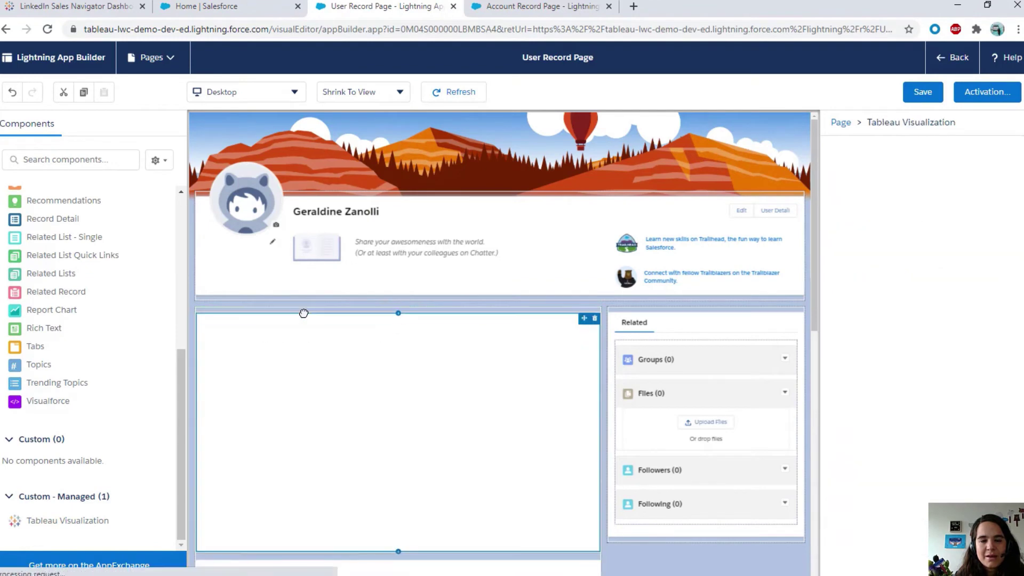
{"action": "left_click", "coordinate": [895, 169]}
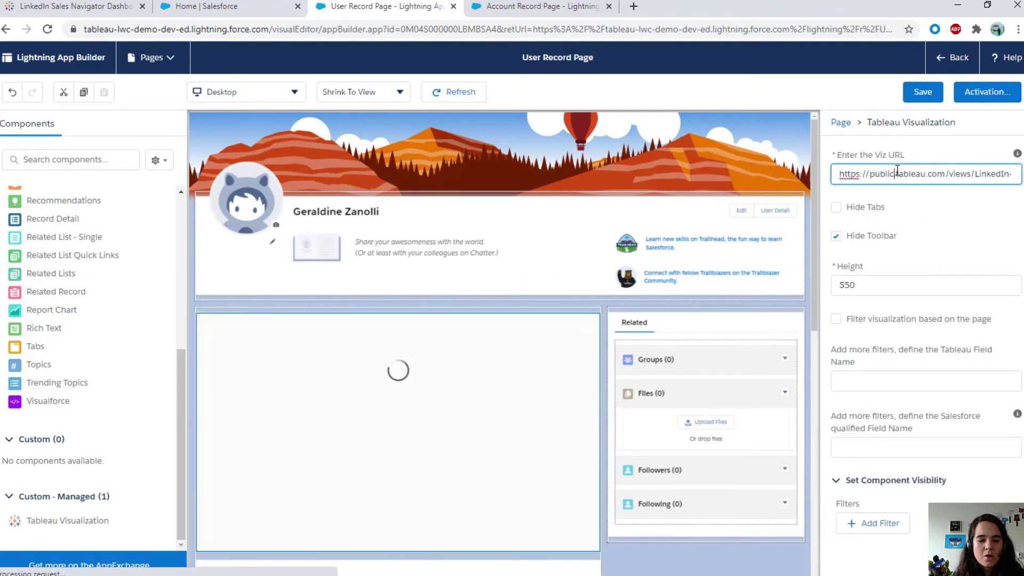
{"action": "key", "text": "ctrl+a"}
{"action": "key", "text": "ctrl+v"}
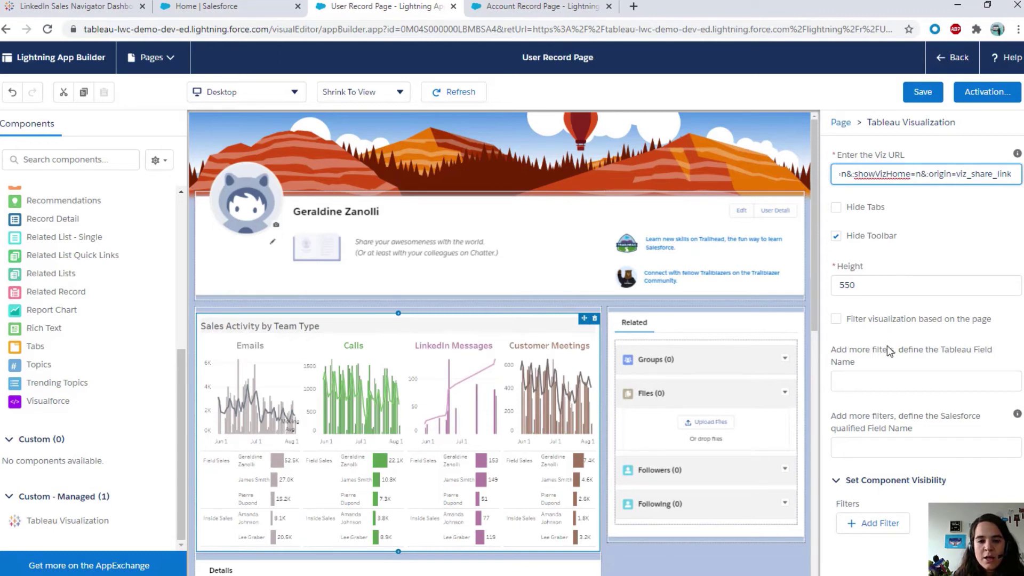
{"action": "left_click", "coordinate": [836, 319]}
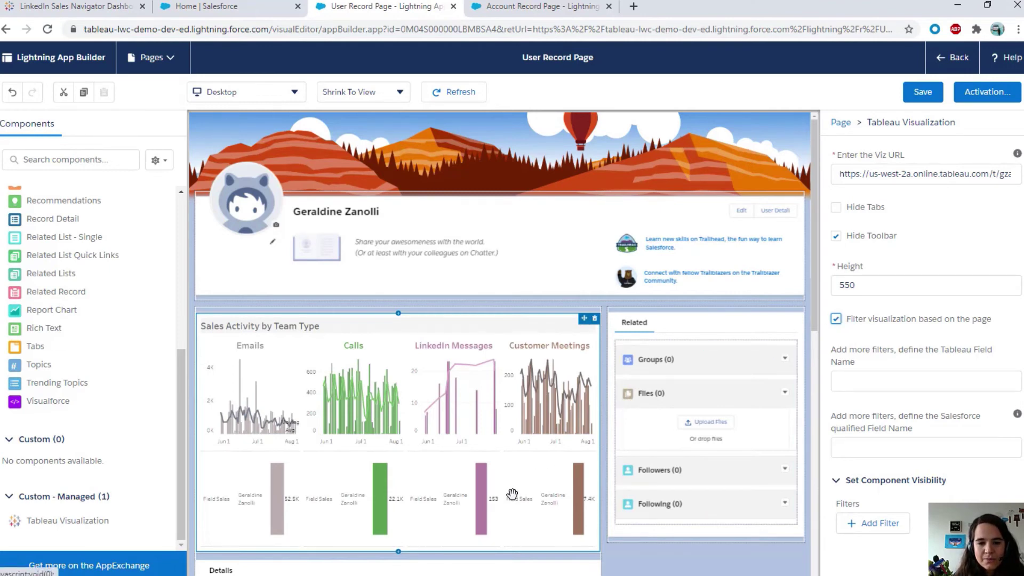
{"action": "left_click", "coordinate": [926, 95]}
Review the live user profile's filtered sales charts, then edit the Account Record Page
{"action": "left_click", "coordinate": [940, 59]}
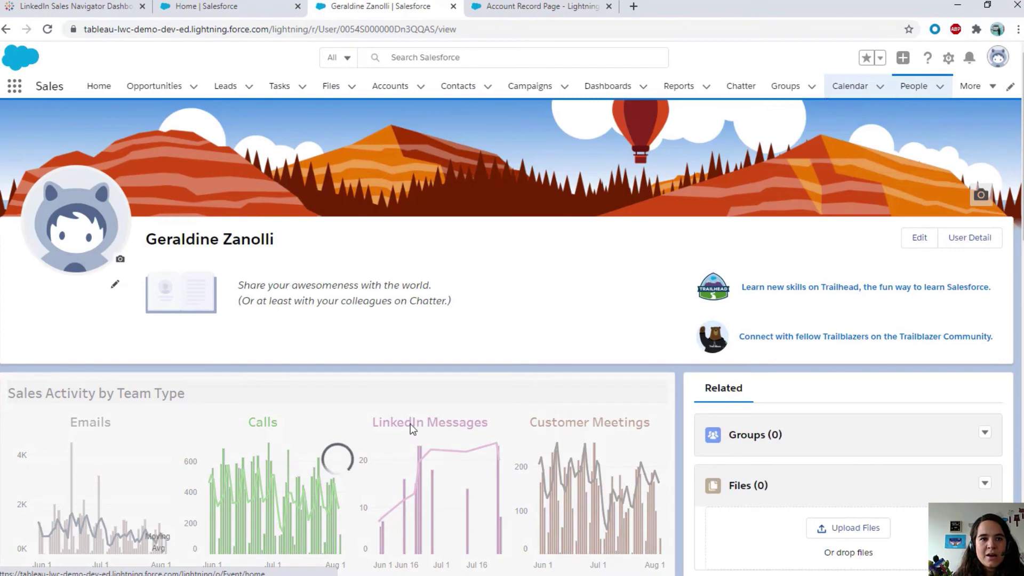
{"action": "scroll", "coordinate": [410, 426], "scroll_direction": "down", "scroll_amount": 6}
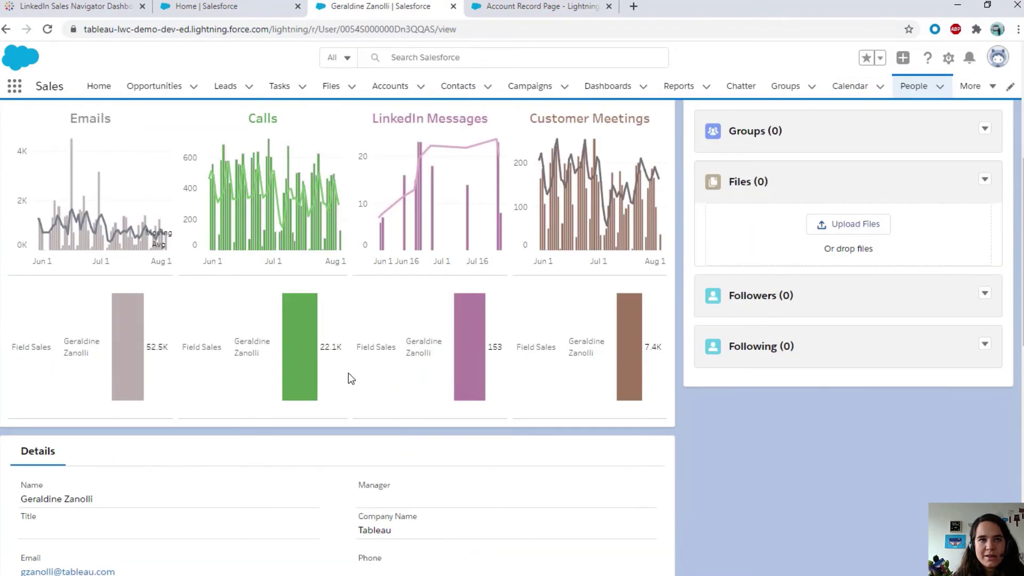
{"action": "scroll", "coordinate": [348, 374], "scroll_direction": "up", "scroll_amount": 6}
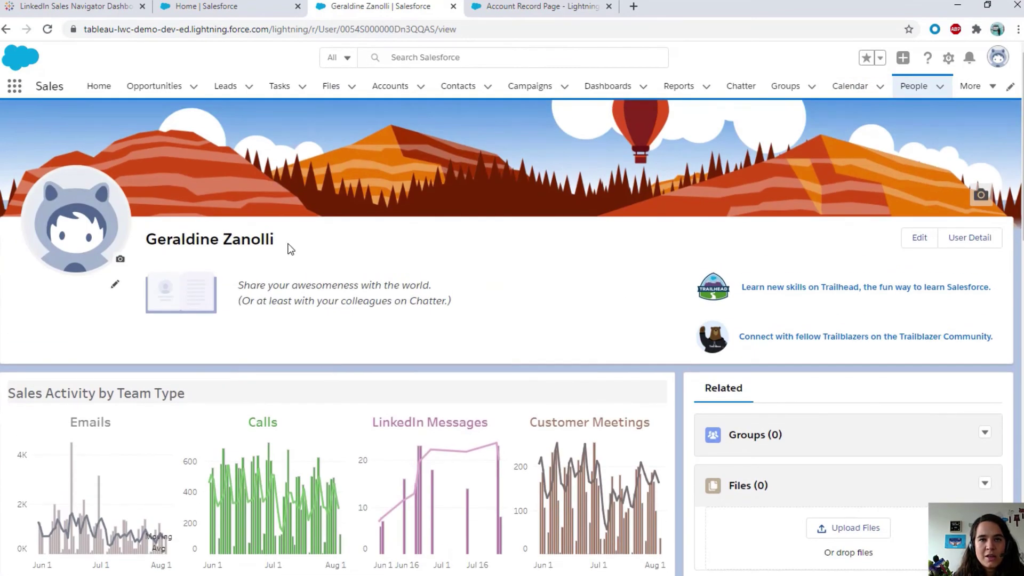
{"action": "left_click", "coordinate": [523, 16]}
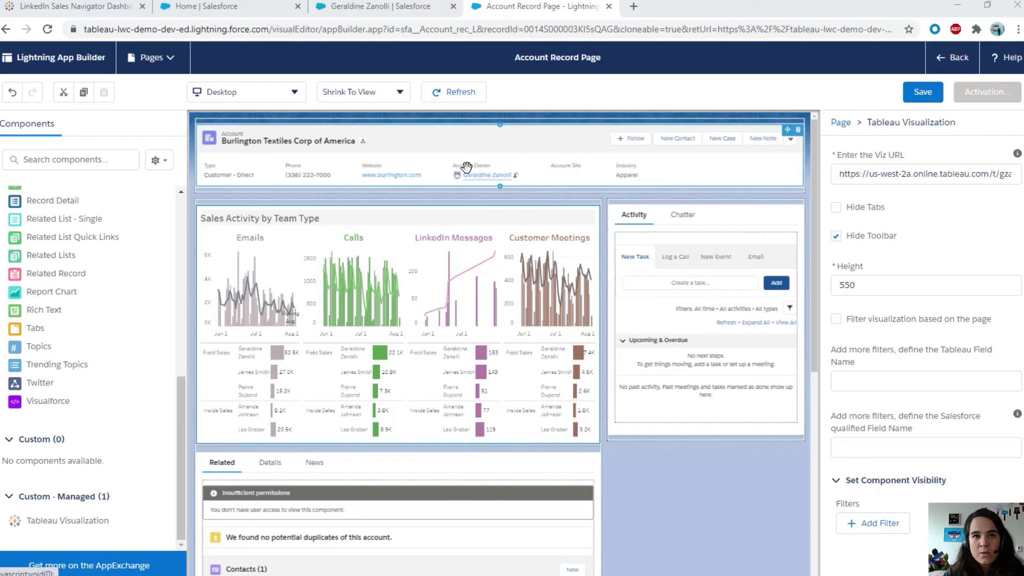
Filter the account viz by matching Tableau field 'User ID' to 'Account.OwnerId'
{"action": "left_click", "coordinate": [902, 378]}
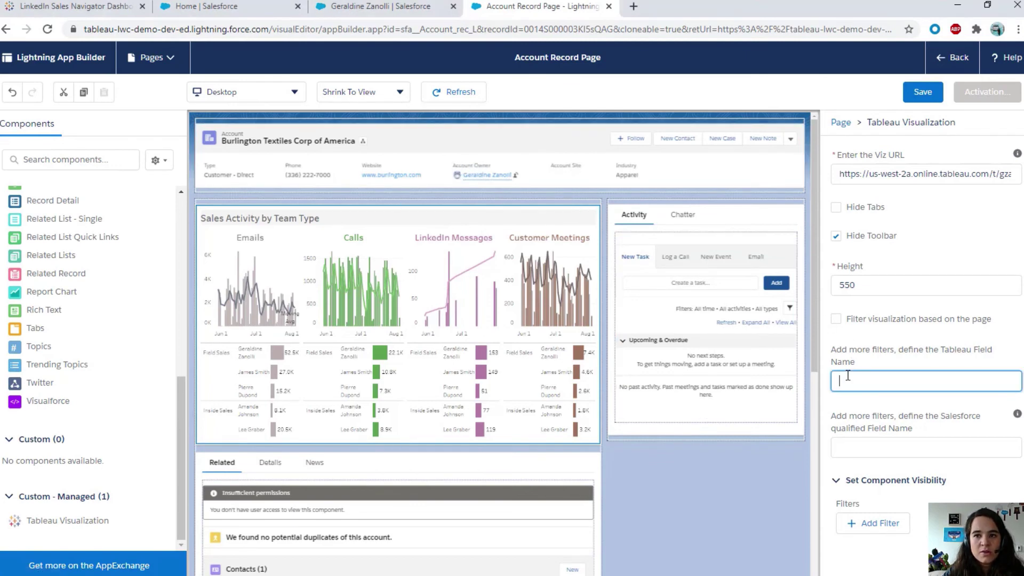
{"action": "type", "text": "User"}
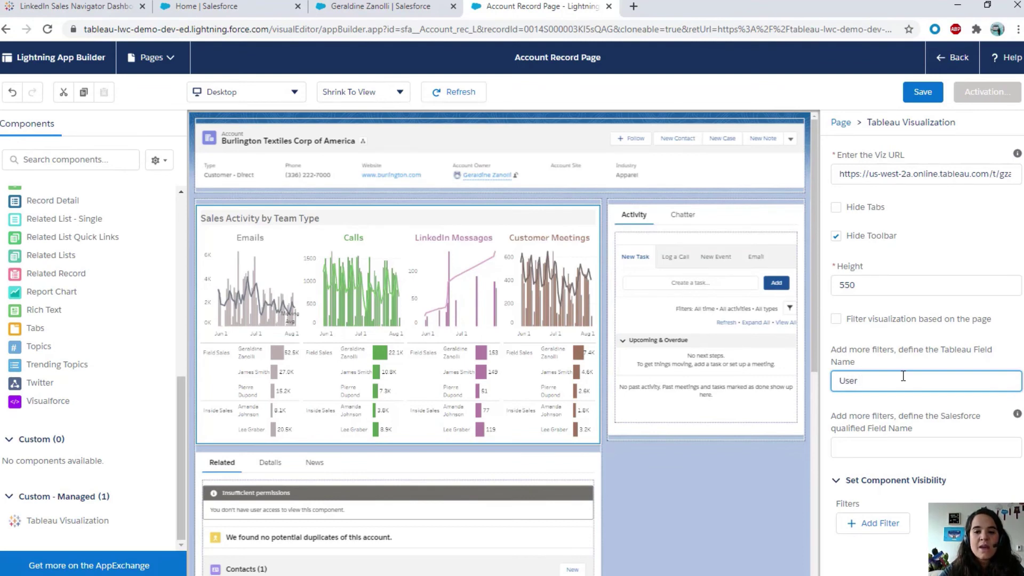
{"action": "type", "text": " ID"}
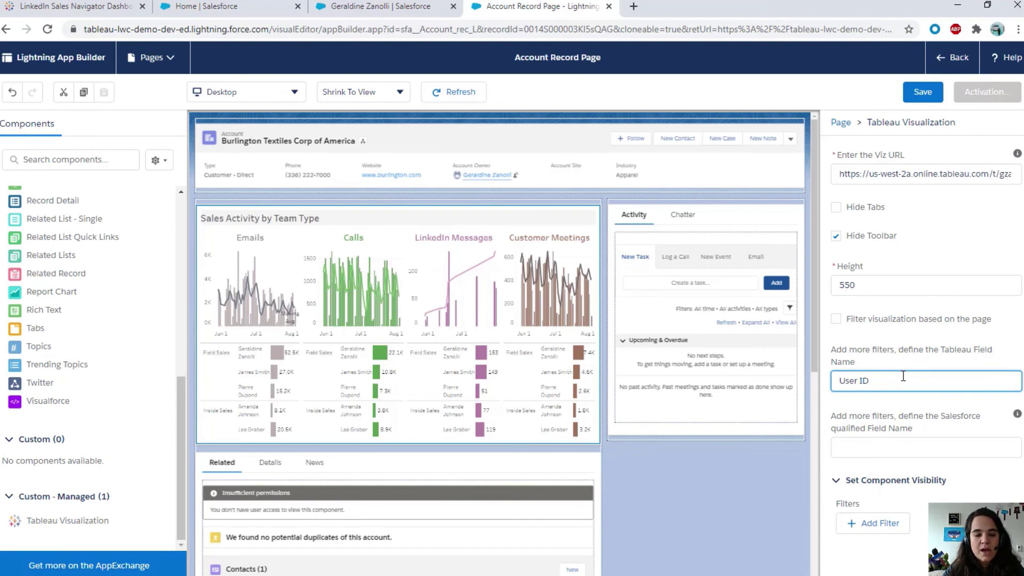
{"action": "key", "text": "Tab"}
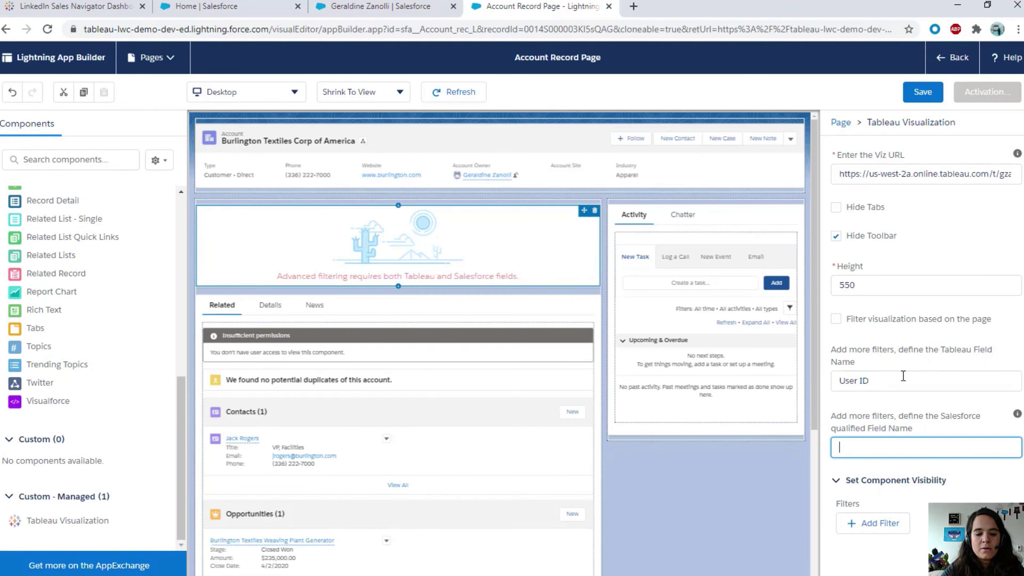
{"action": "type", "text": "Account.O"}
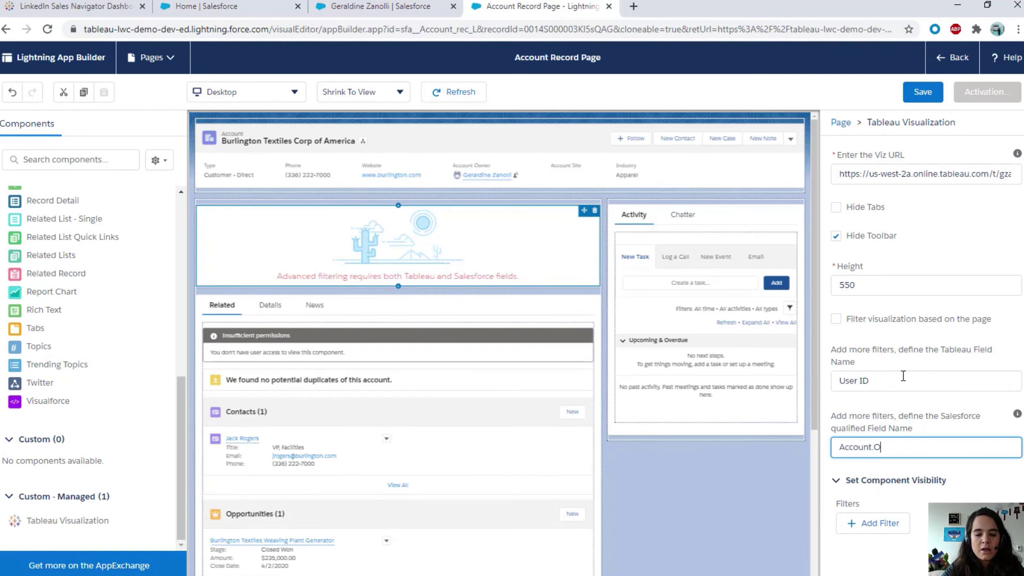
{"action": "type", "text": "wnerId"}
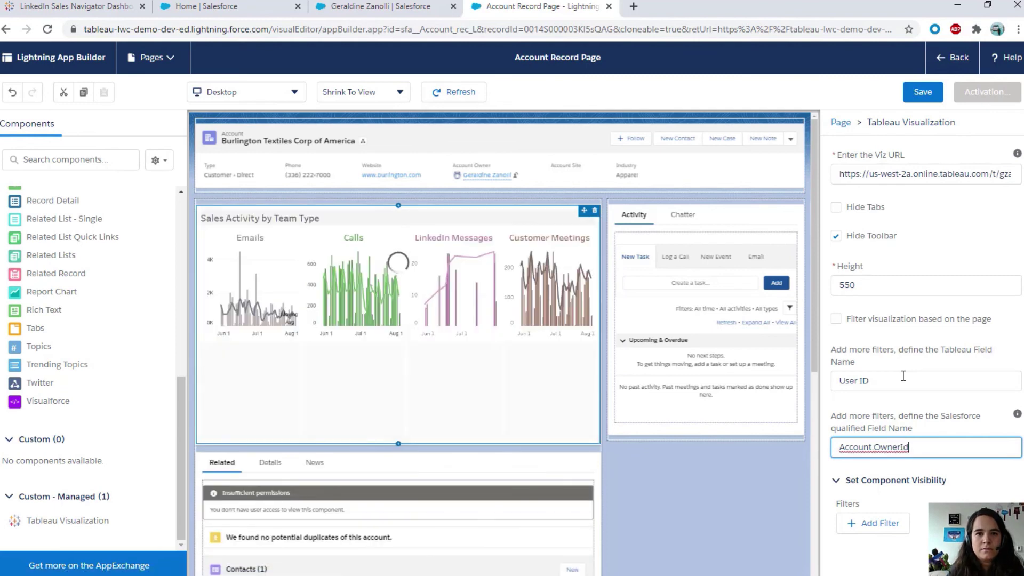